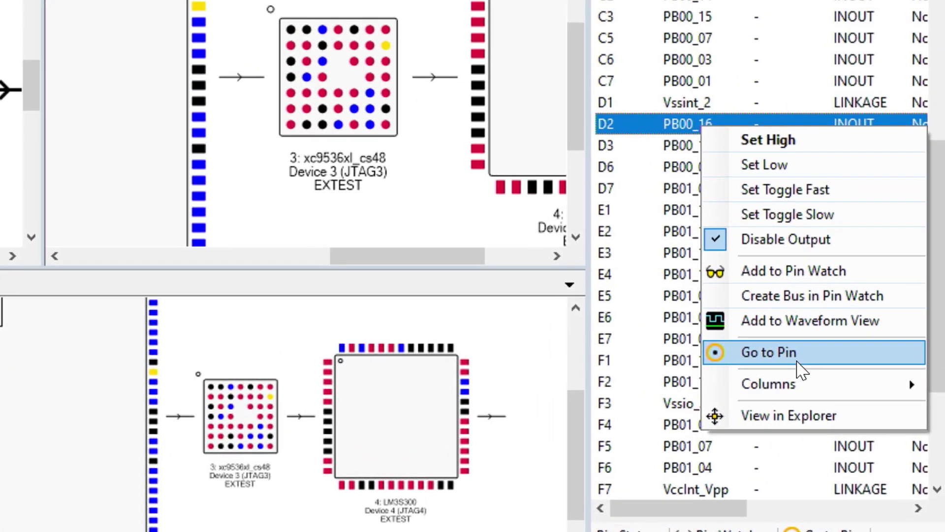
- Jump to CPLD pin D2 in the chain view with Go to Pin
click(782, 358)
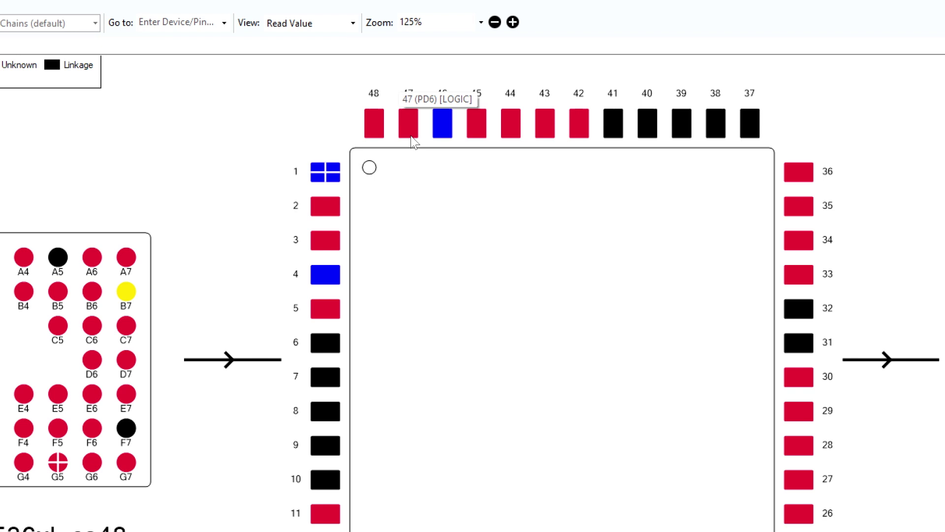
- Drive pin 47 low, toggle pin E6 slowly and pin 35 fast
right_click(408, 138)
click(441, 161)
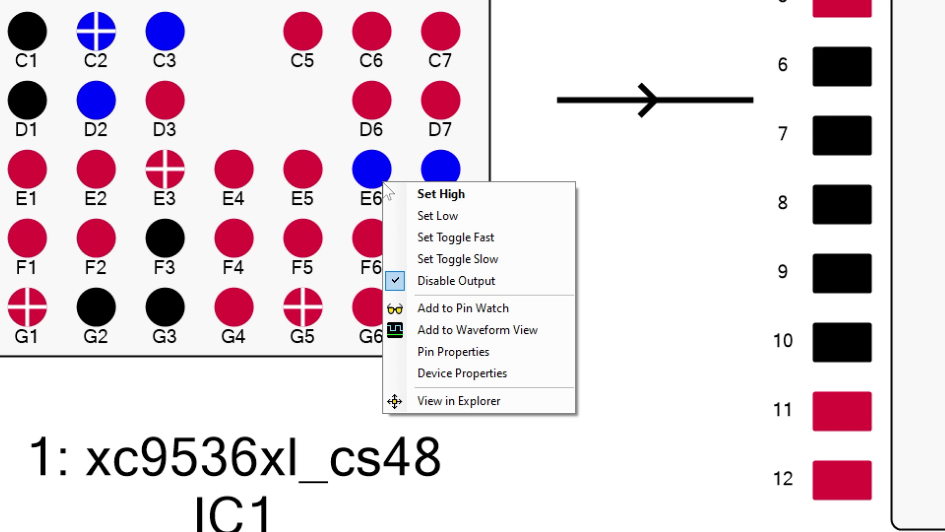
click(425, 259)
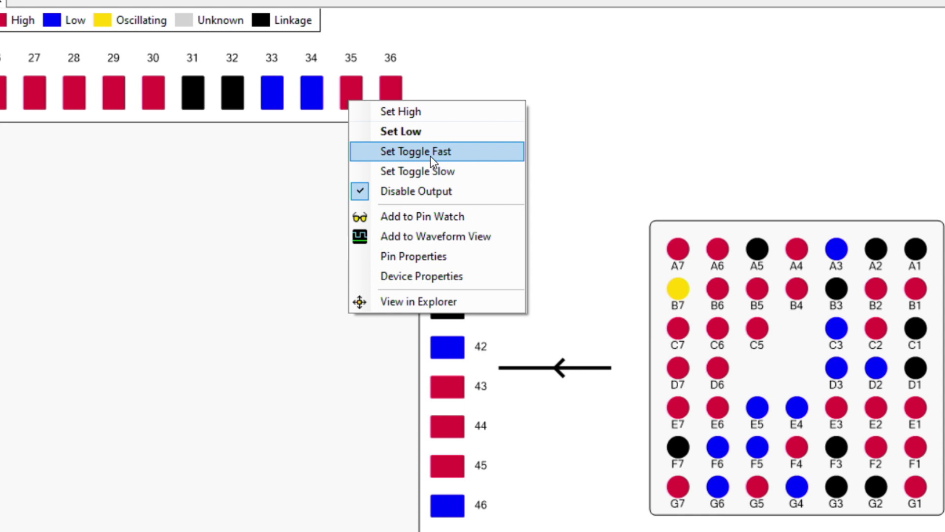
click(431, 156)
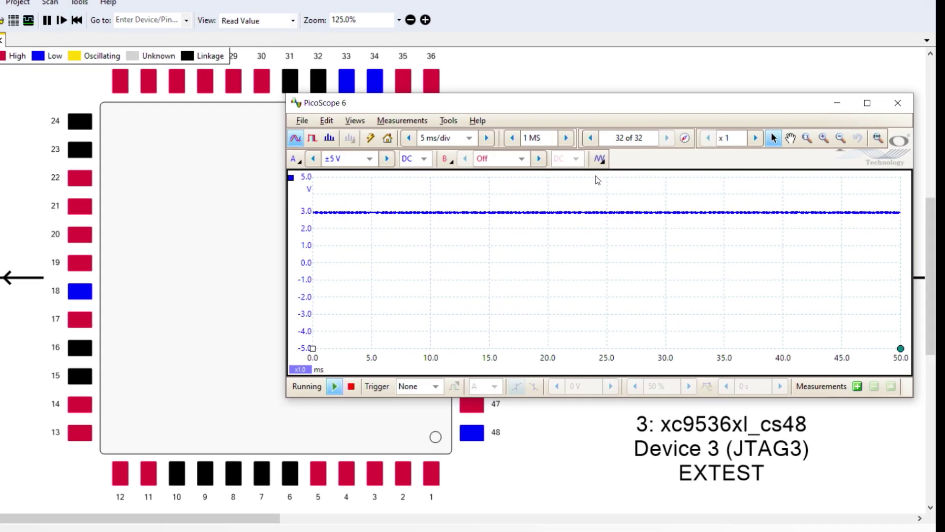
- Switch on PicoScope's 2 Hz, 2 V square-wave signal generator, then close its settings
click(599, 159)
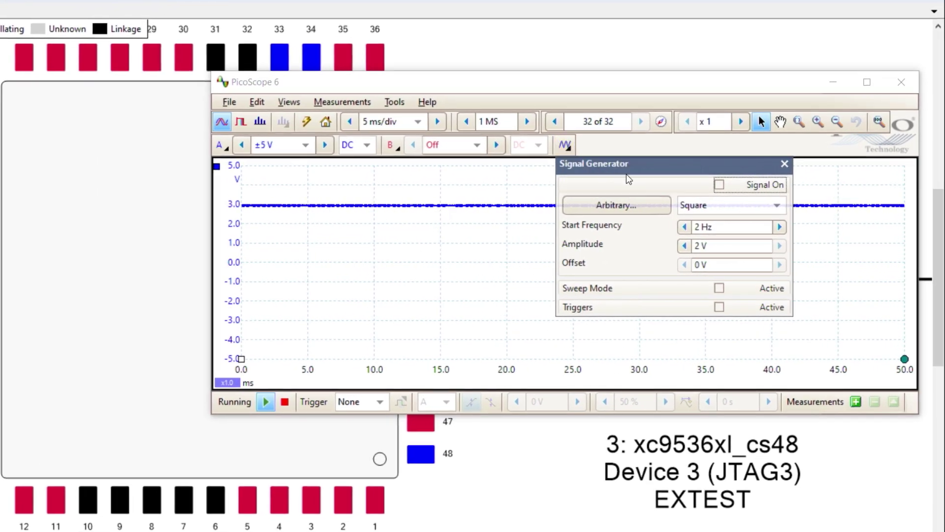
click(720, 186)
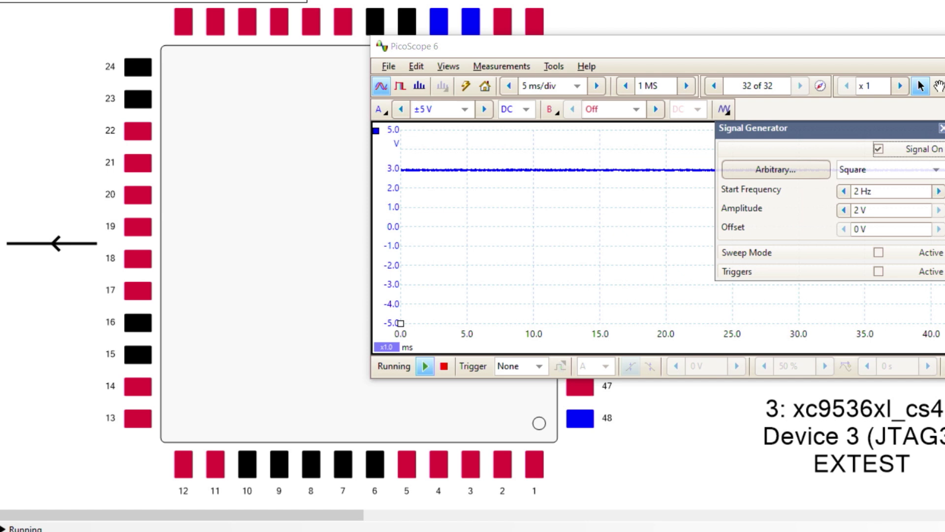
click(907, 136)
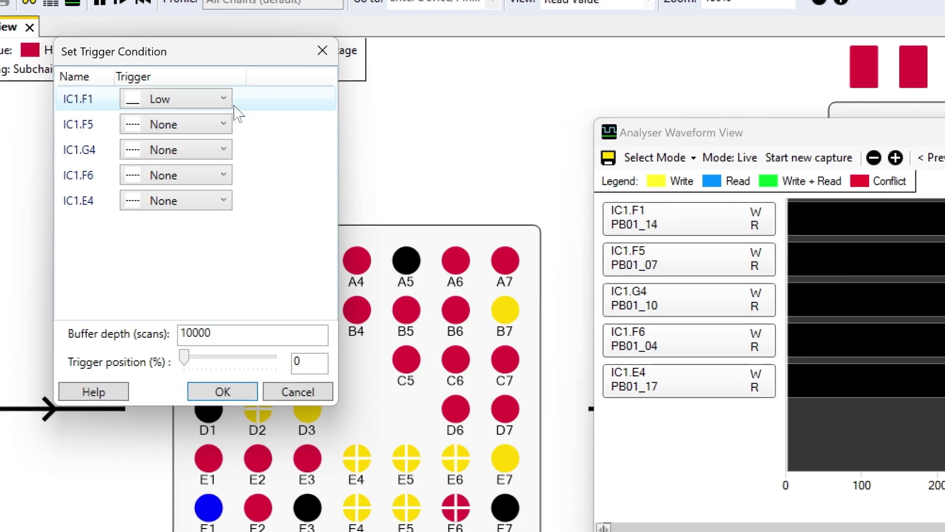
- Change the IC1.F1 trigger condition to Rising Edge and confirm
click(222, 99)
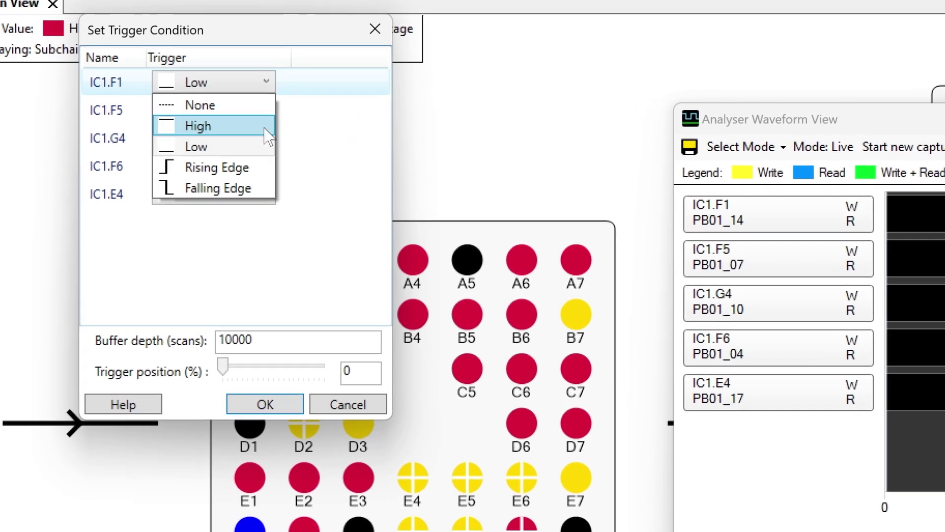
click(222, 166)
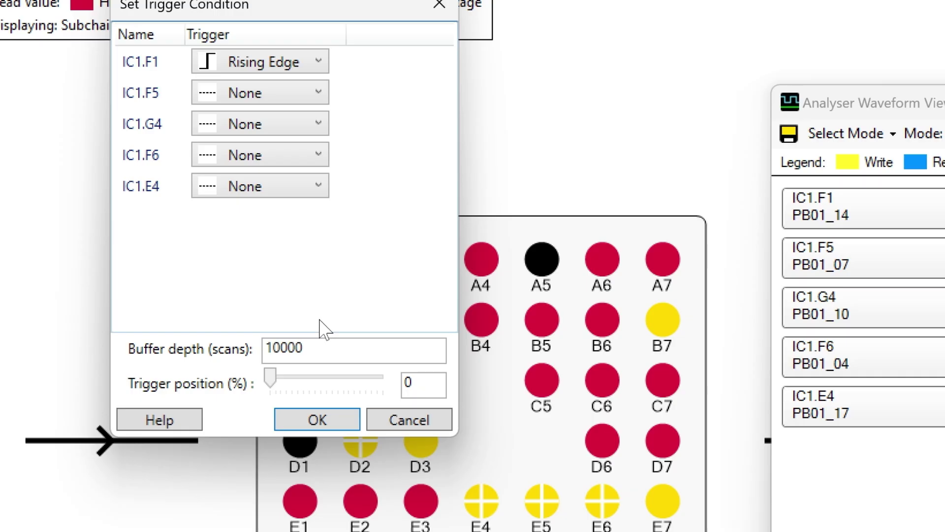
click(317, 420)
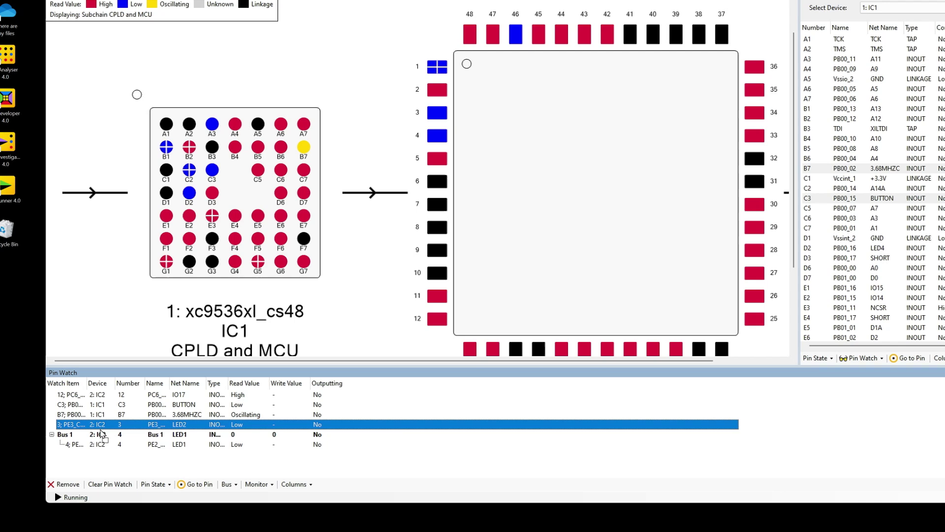
- Add IC2 pin 3 (LED2) to Bus 1, then choose Set Bus Value on Bus 1
drag(101, 432, 96, 433)
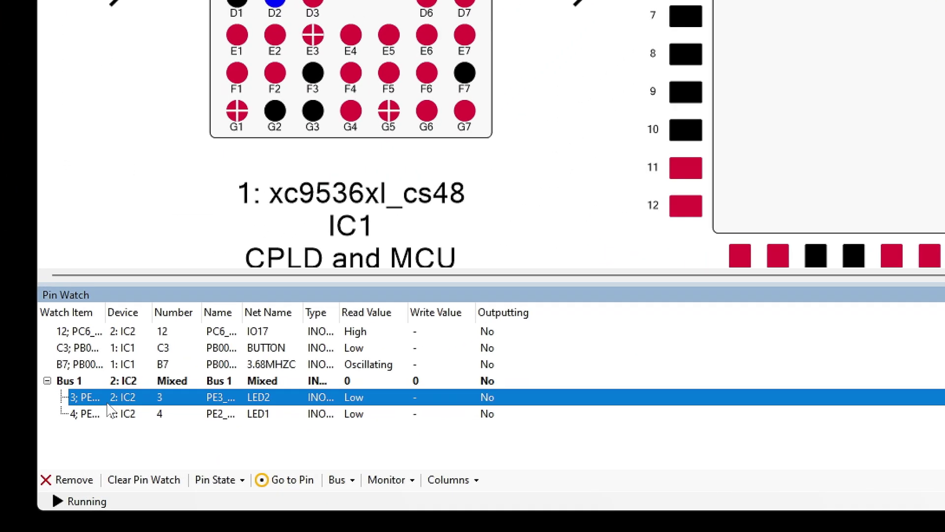
click(102, 383)
right_click(102, 383)
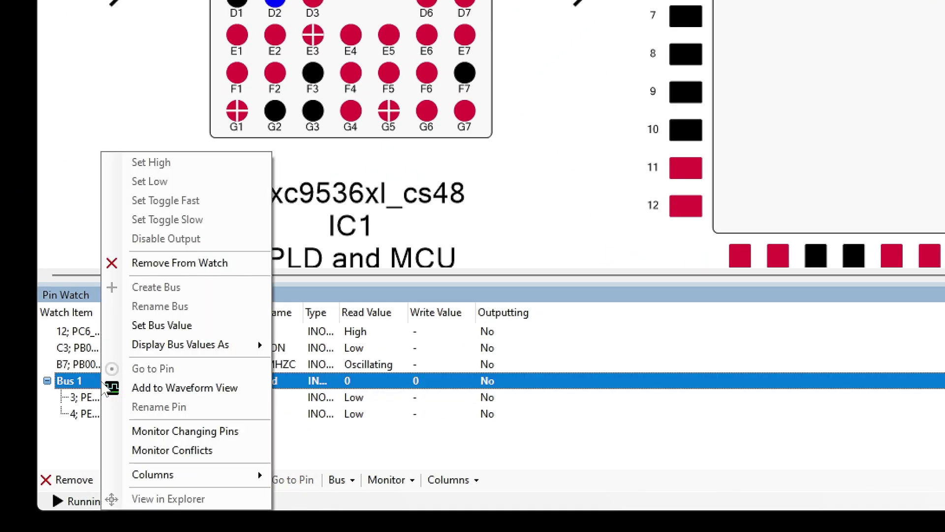
click(159, 331)
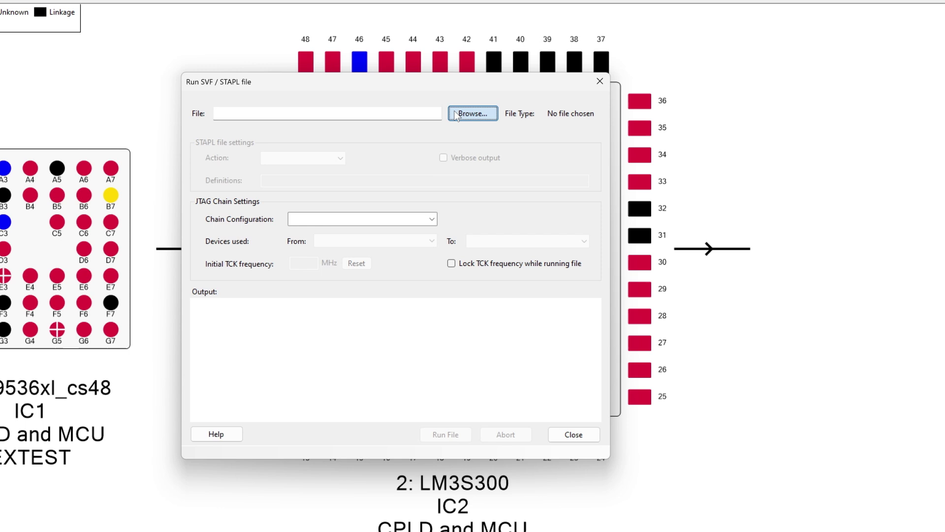
- Browse to and select FlashLed.stapl as the file to run
click(457, 115)
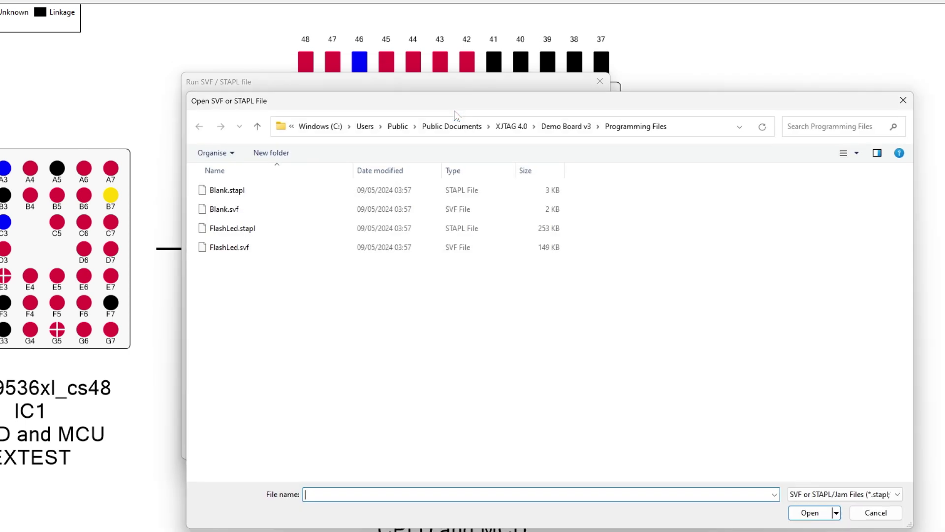
click(345, 232)
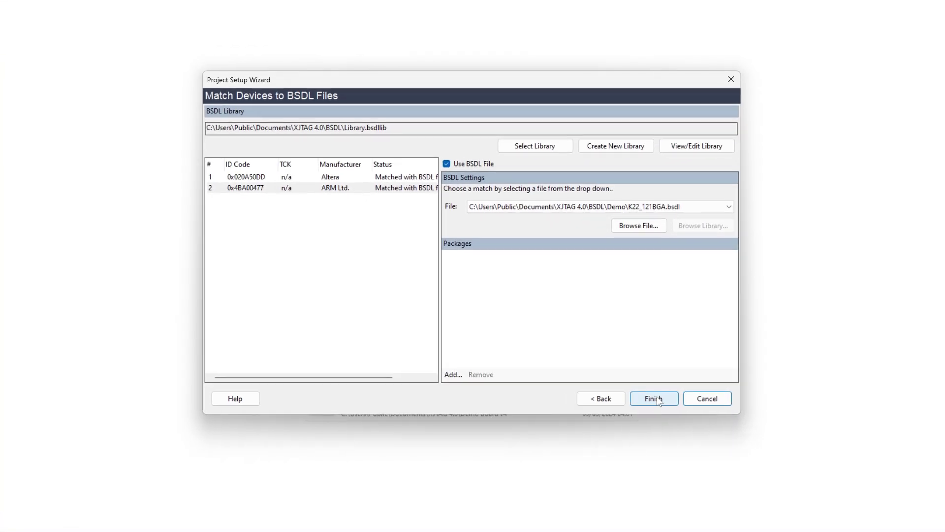
- Finish the wizard with the Altera and ARM devices matched to BSDL files
click(658, 399)
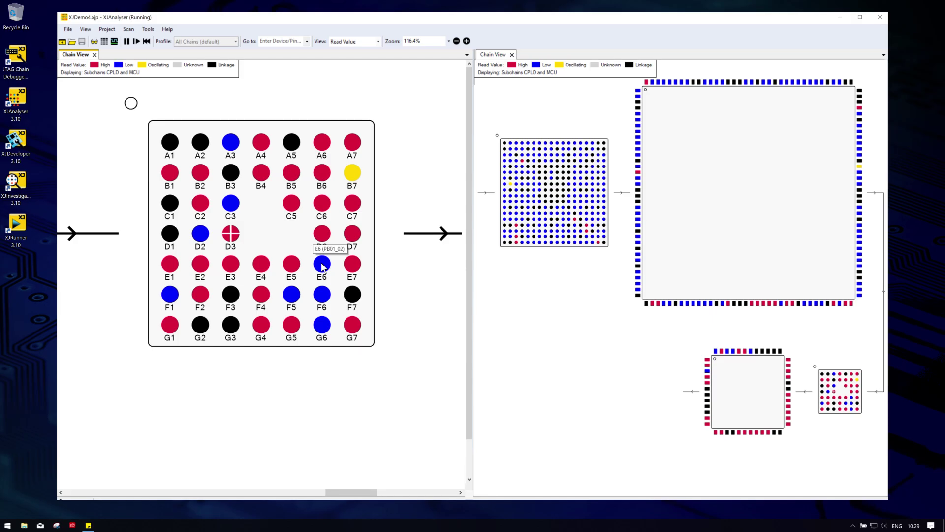
- Make CPLD pin E6 toggle slowly from its chain-view context menu
right_click(322, 266)
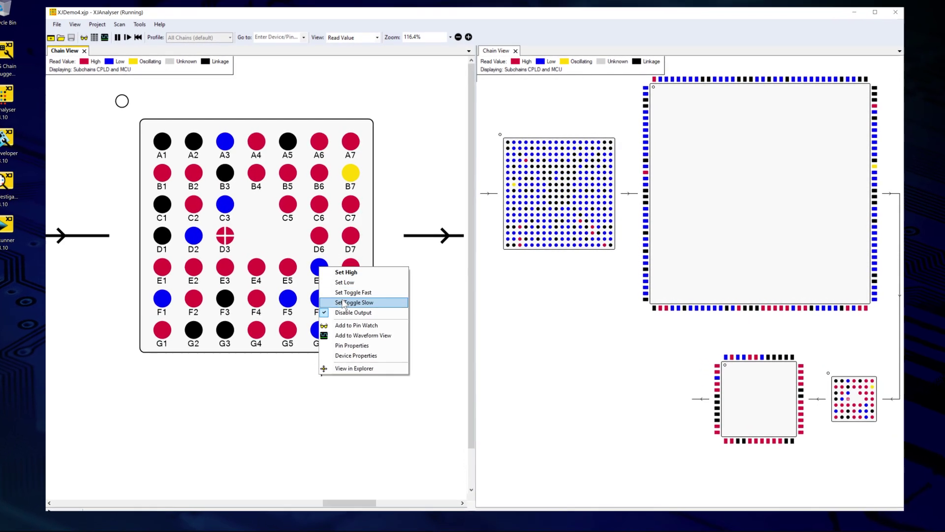
click(343, 303)
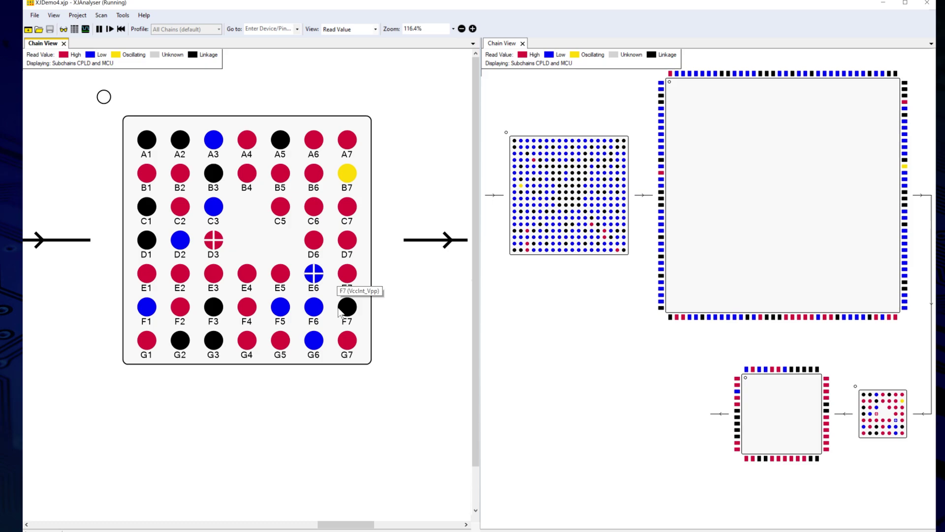